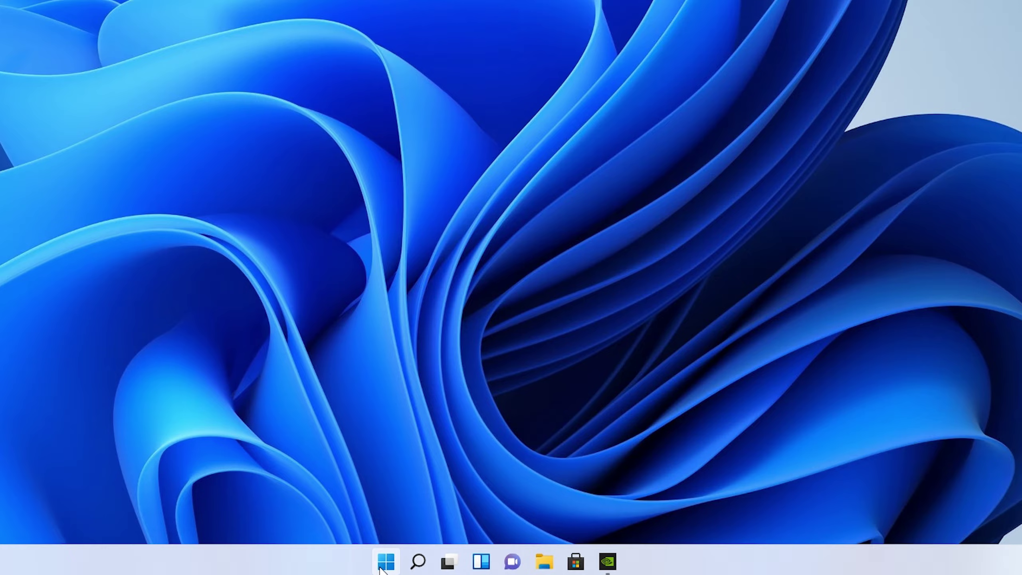
Step: Restart from the Start menu's power options into the Windows recovery 'Choose an option' screen
{"action": "left_click", "coordinate": [383, 562]}
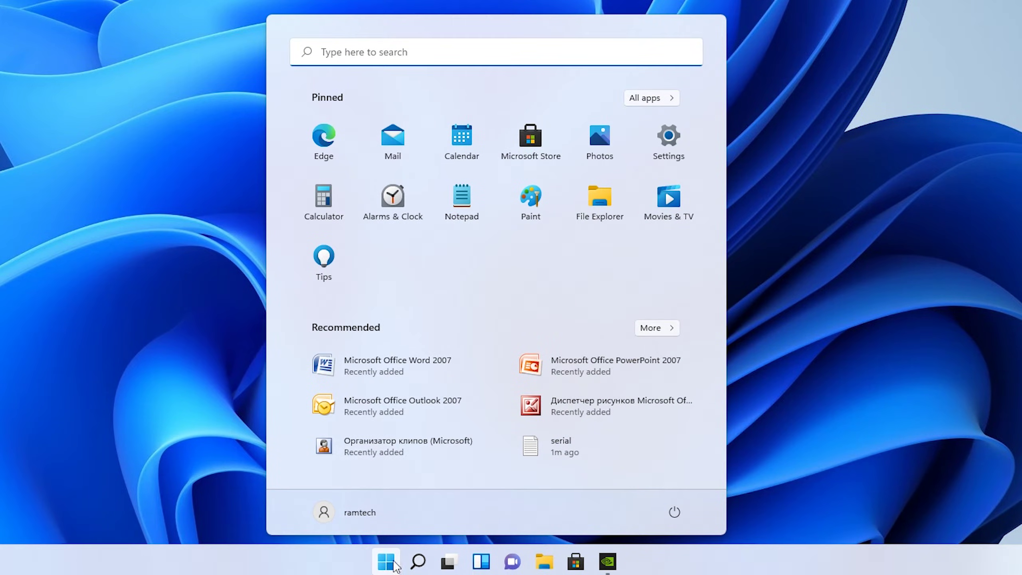
{"action": "left_click", "coordinate": [675, 513]}
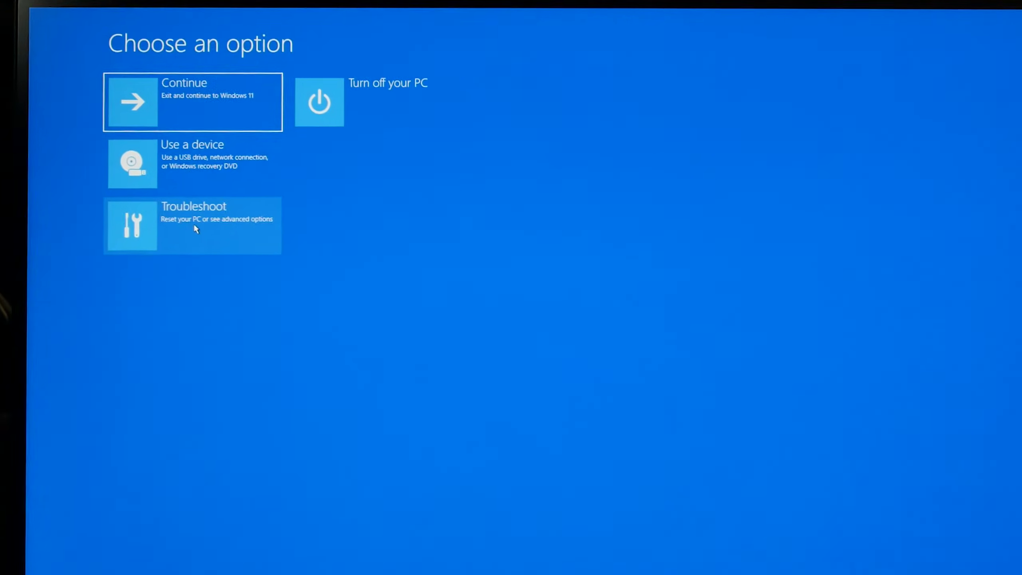
Step: Restart via Troubleshoot > Advanced options > UEFI Firmware Settings into MSI Click BIOS 5
{"action": "left_click", "coordinate": [219, 283]}
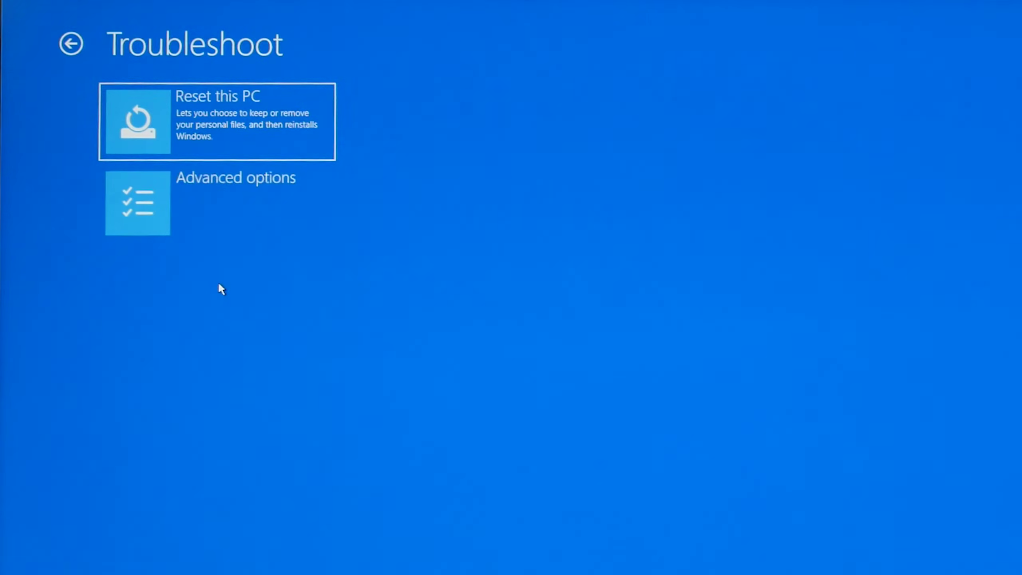
{"action": "left_click", "coordinate": [224, 209]}
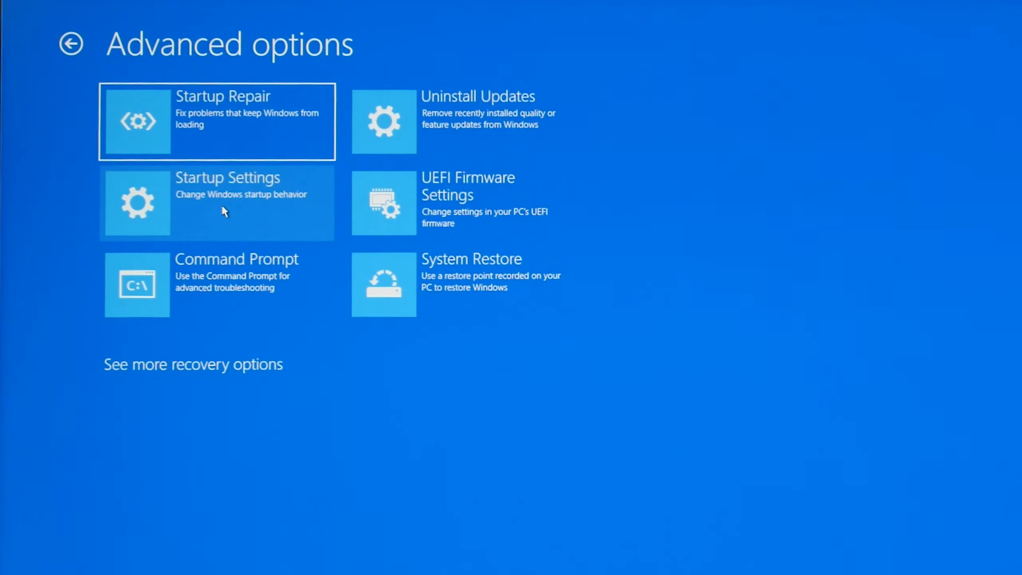
{"action": "left_click", "coordinate": [476, 198]}
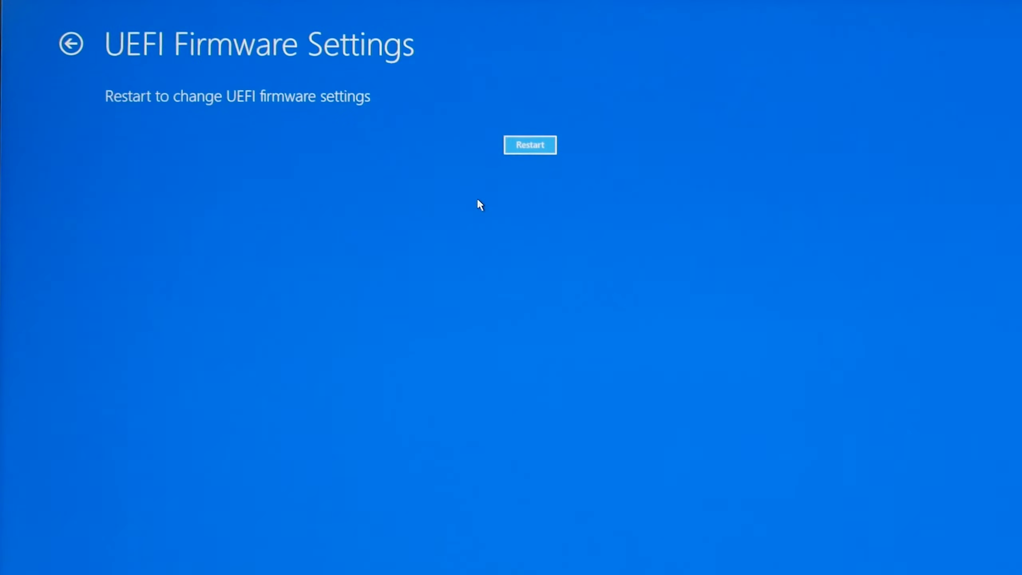
{"action": "left_click", "coordinate": [551, 145]}
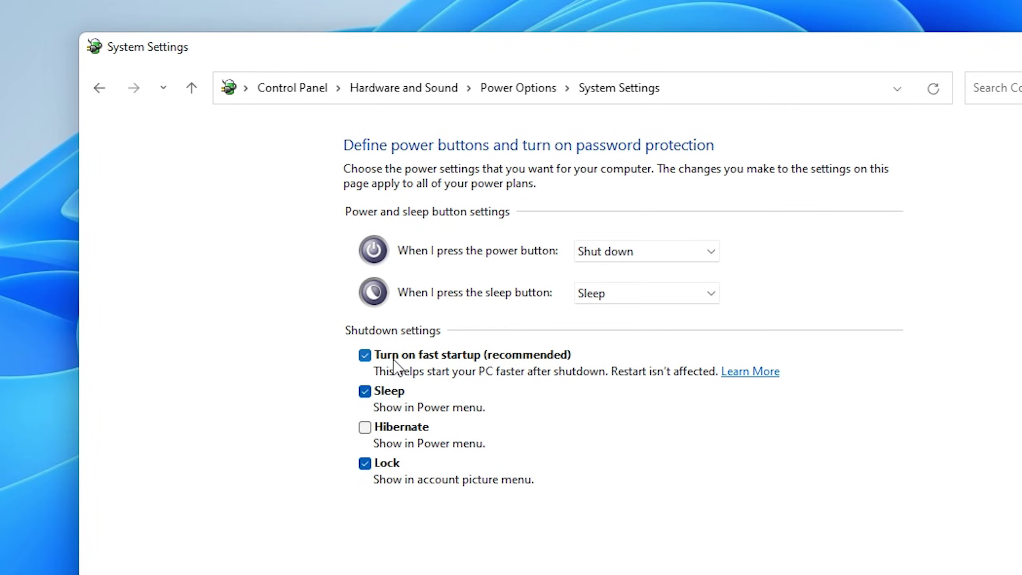
Step: Open Windows search from the taskbar to look for Control Panel
{"action": "left_click", "coordinate": [424, 554]}
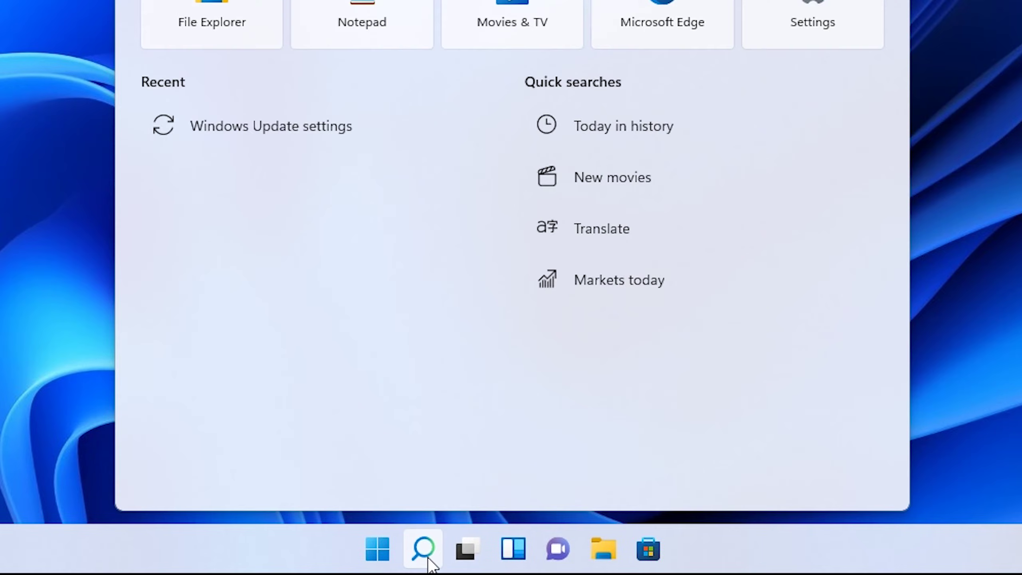
{"action": "type", "text": "contr"}
Step: Disable 'Turn on fast startup' in Control Panel's power button settings and save changes
{"action": "left_click", "coordinate": [225, 235]}
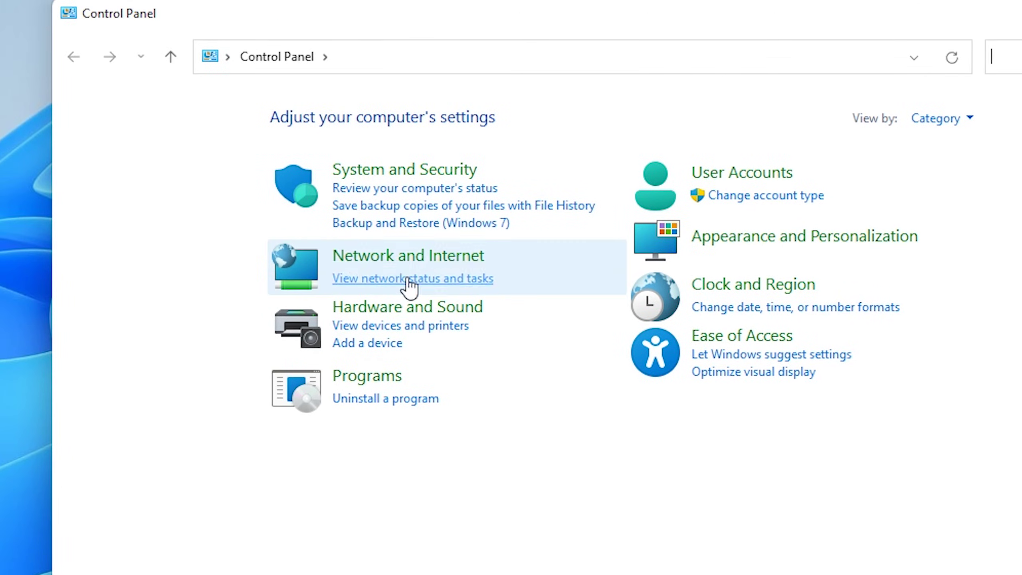
{"action": "left_click", "coordinate": [398, 313]}
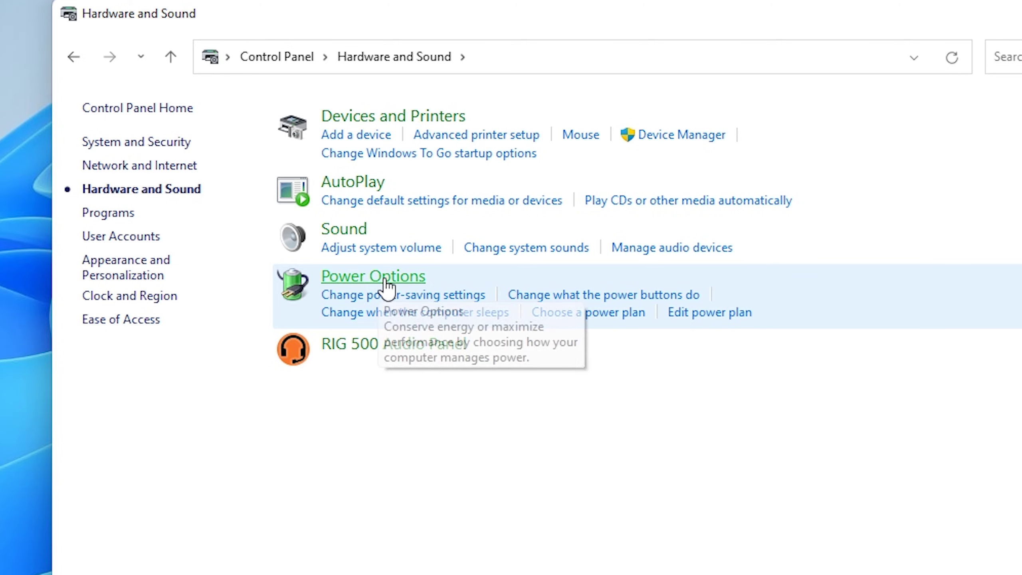
{"action": "left_click", "coordinate": [387, 276]}
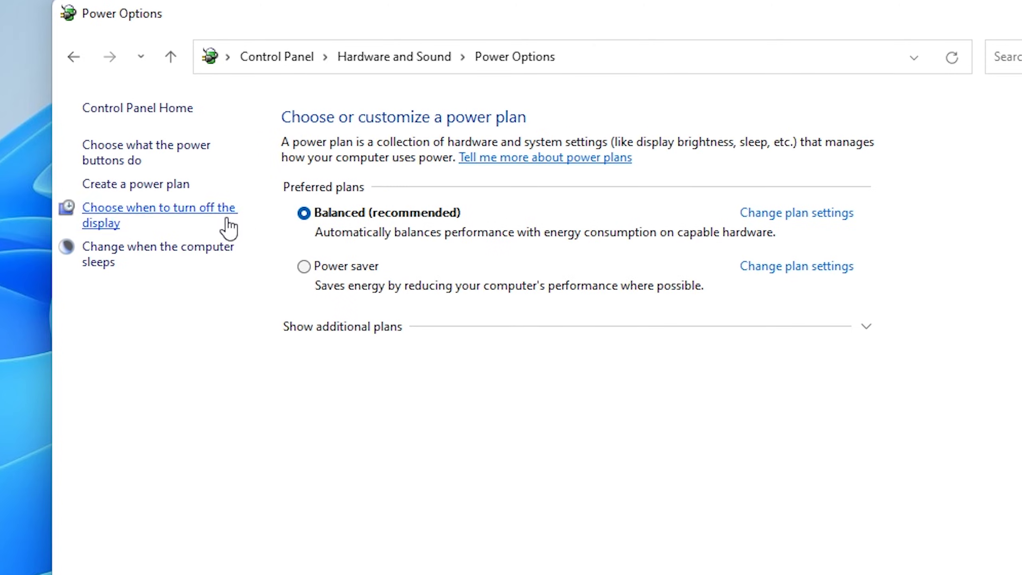
{"action": "left_click", "coordinate": [143, 164]}
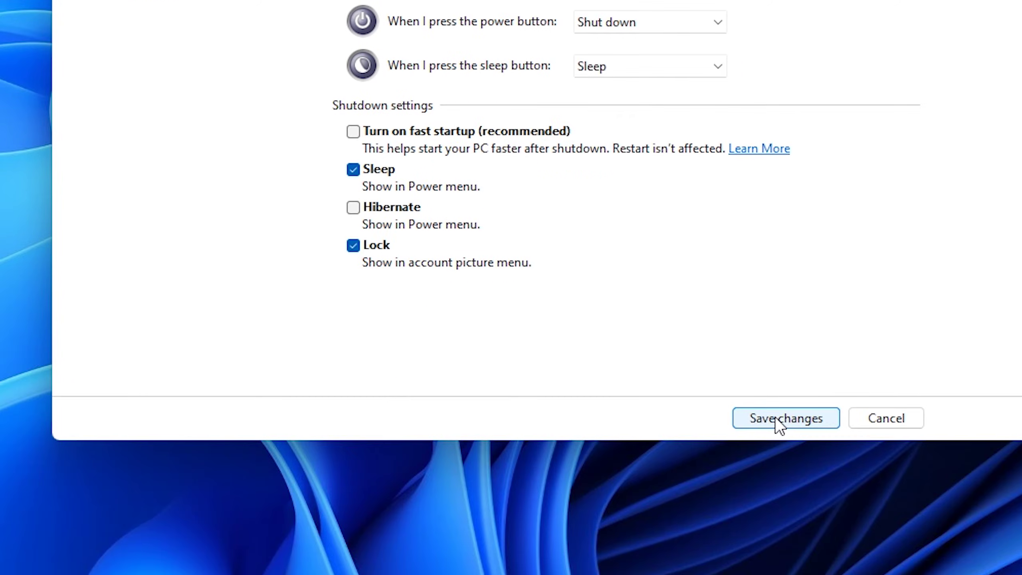
{"action": "left_click", "coordinate": [774, 417]}
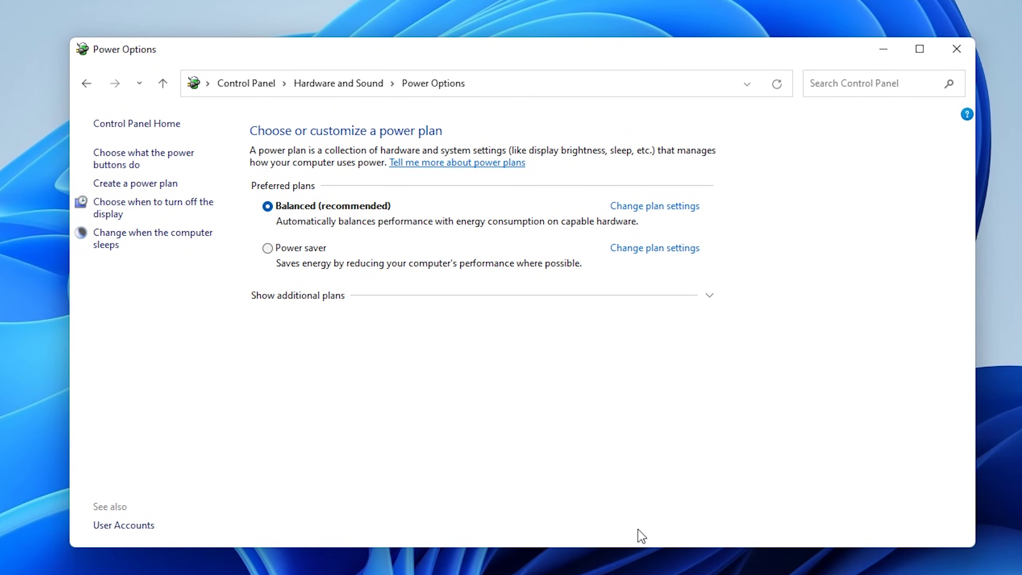
Step: Close Power Options and open Secure Boot from the BIOS Security tab
{"action": "left_click", "coordinate": [957, 49]}
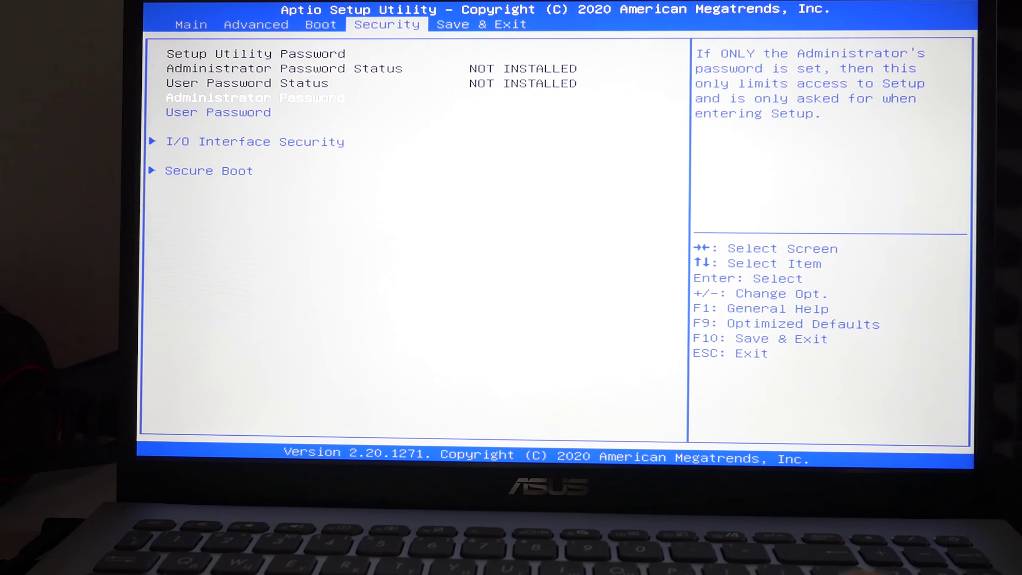
{"action": "key", "text": "Down"}
{"action": "key", "text": "Down"}
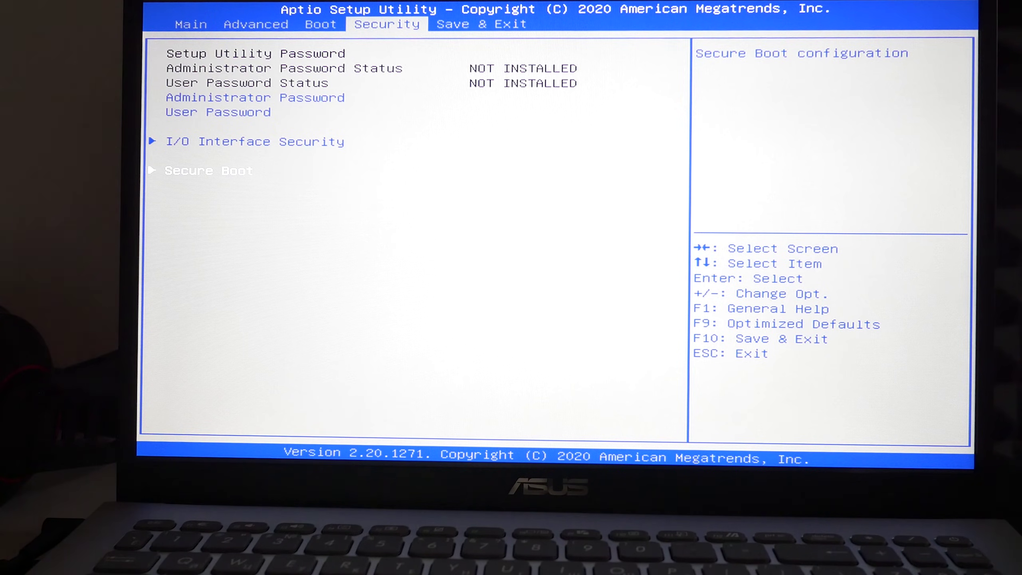
{"action": "key", "text": "Return"}
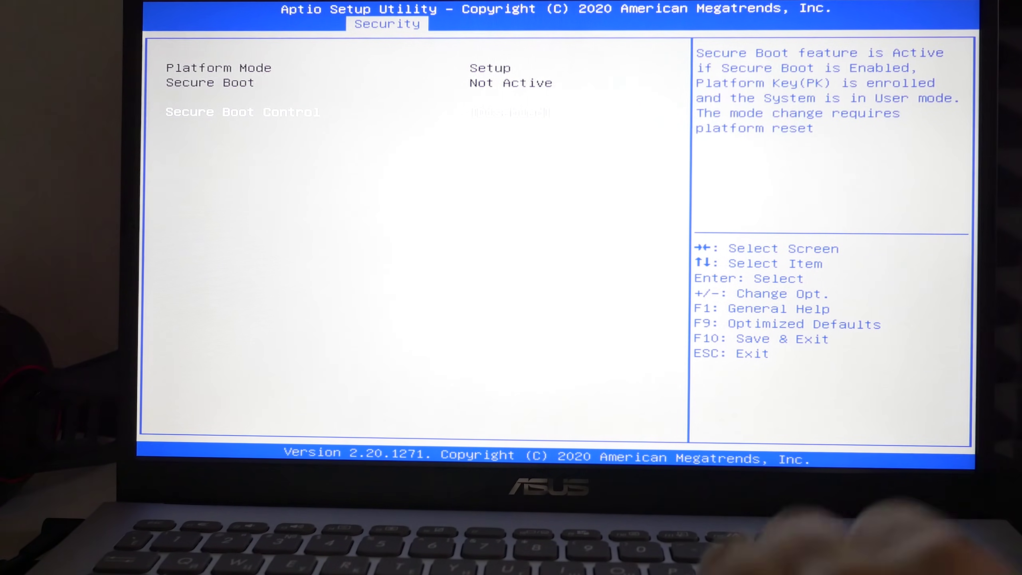